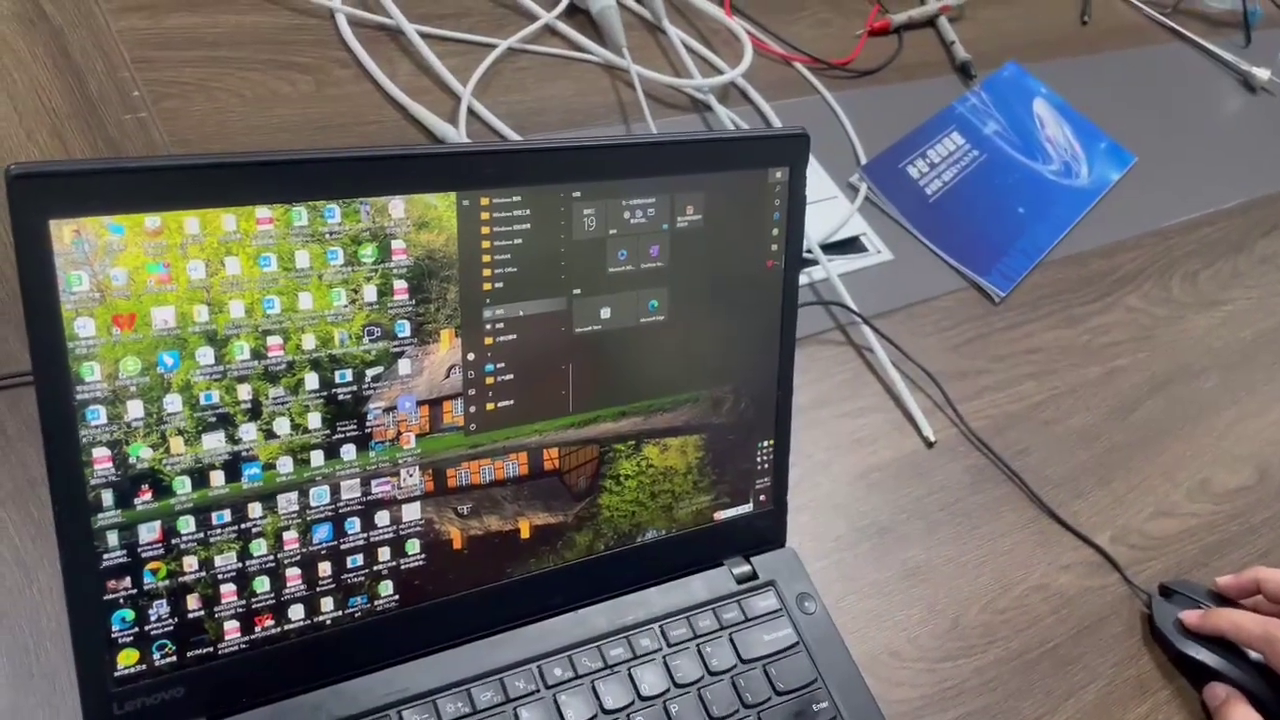
Launch the Camera app from the Start menu to view the endoscope feed
{"action": "left_click", "coordinate": [527, 310]}
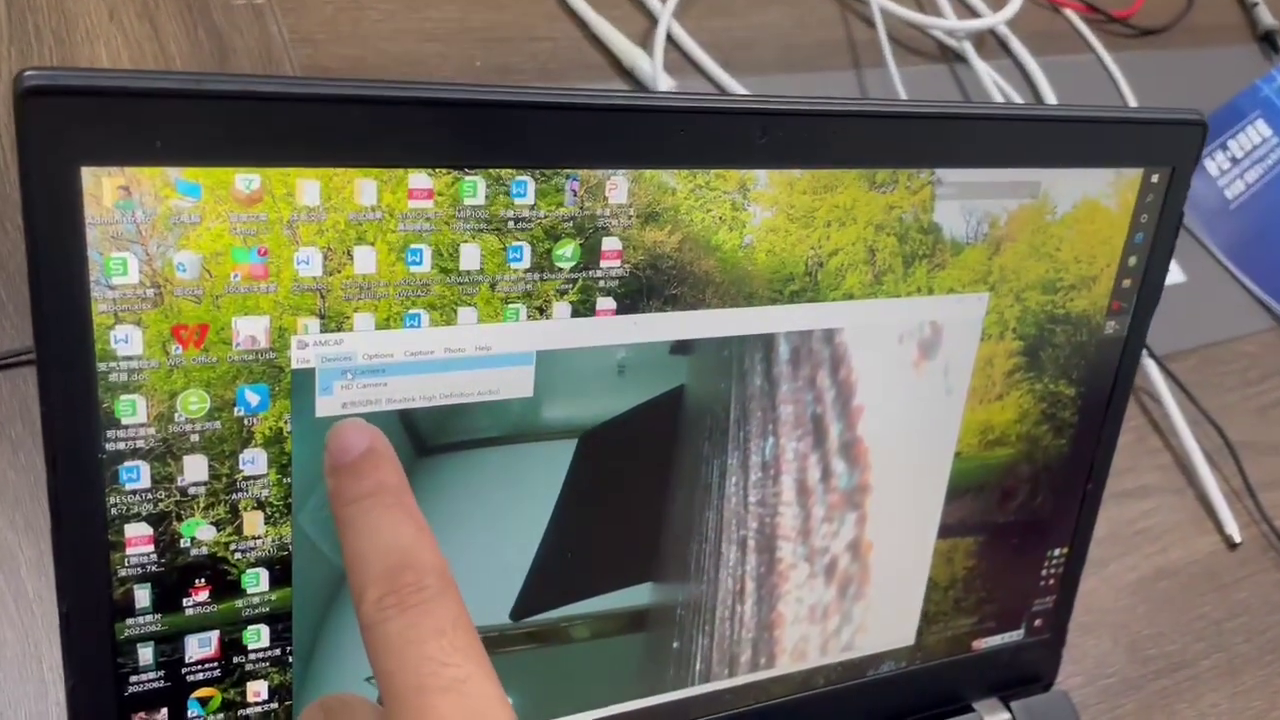
Switch AMCap's capture device and maximize the preview window
{"action": "left_click", "coordinate": [350, 357]}
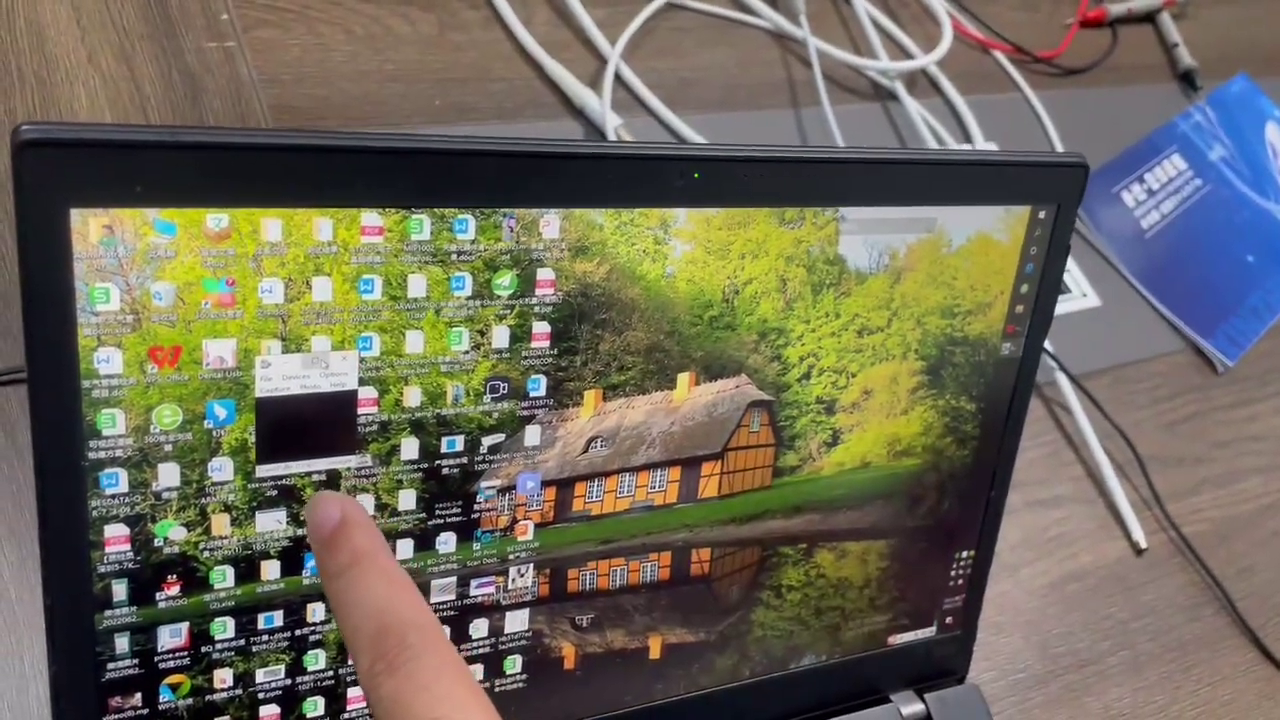
{"action": "left_click", "coordinate": [325, 356]}
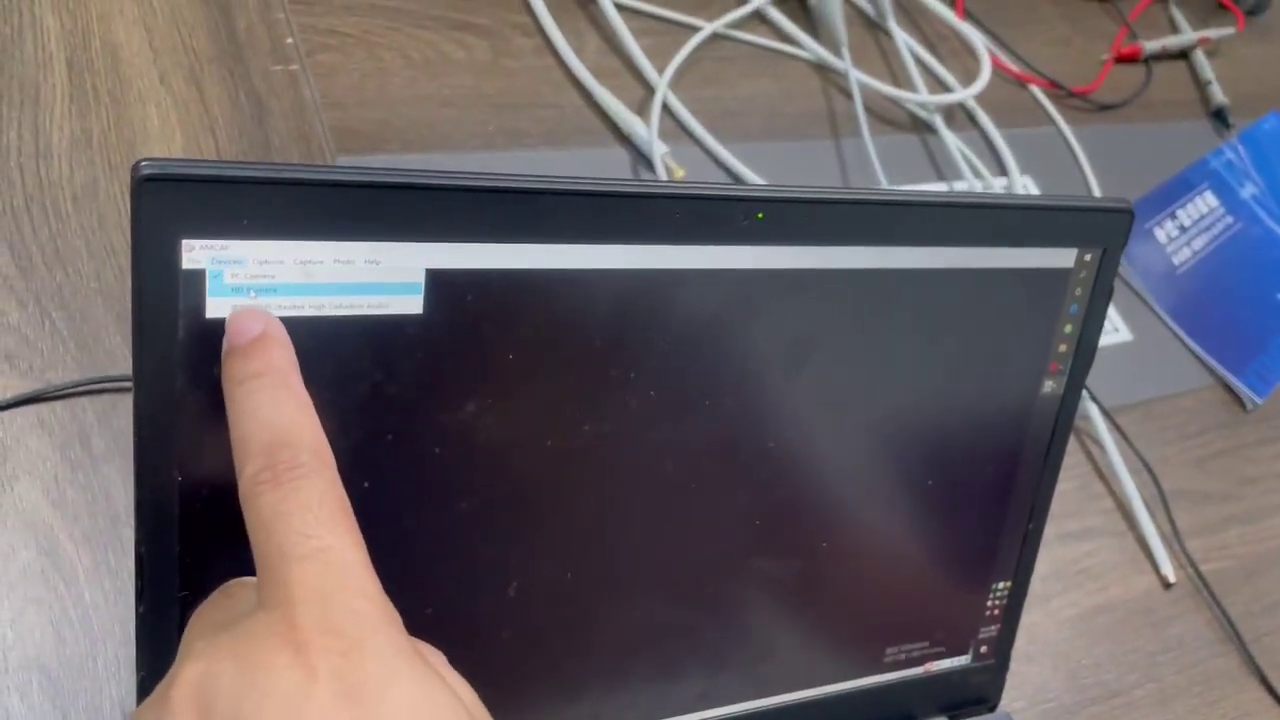